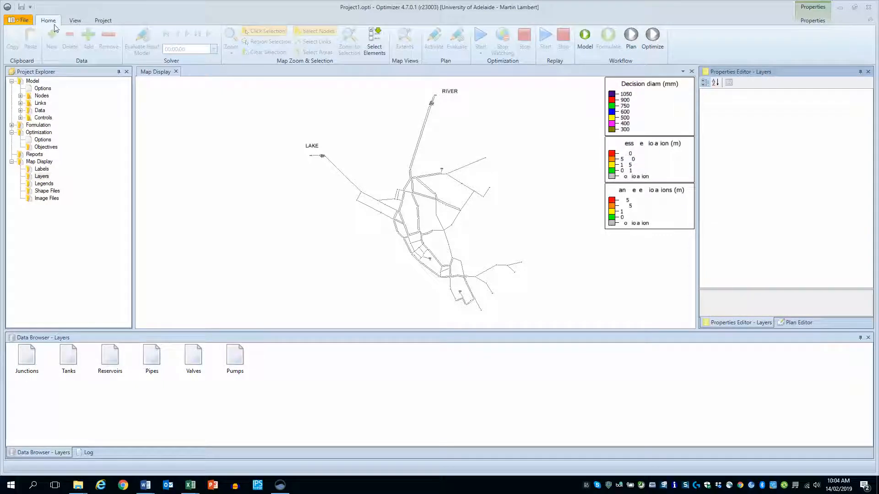
Switch the project to the Plan workflow stage and display the plan editor in a wider pane.
left_click(630, 48)
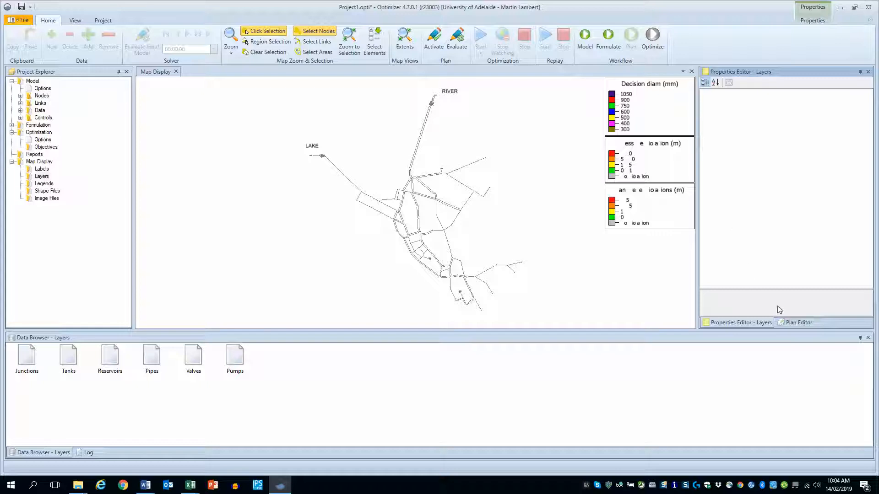
left_click(791, 323)
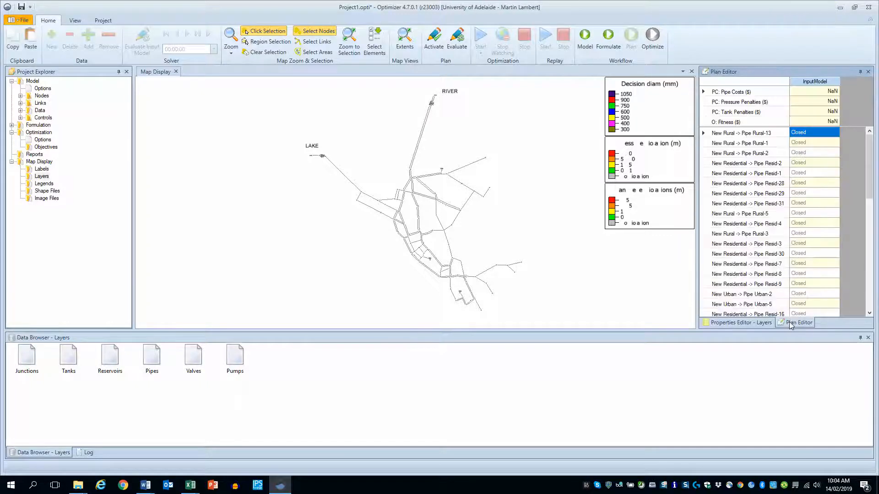
left_click_drag(697, 269, 611, 262)
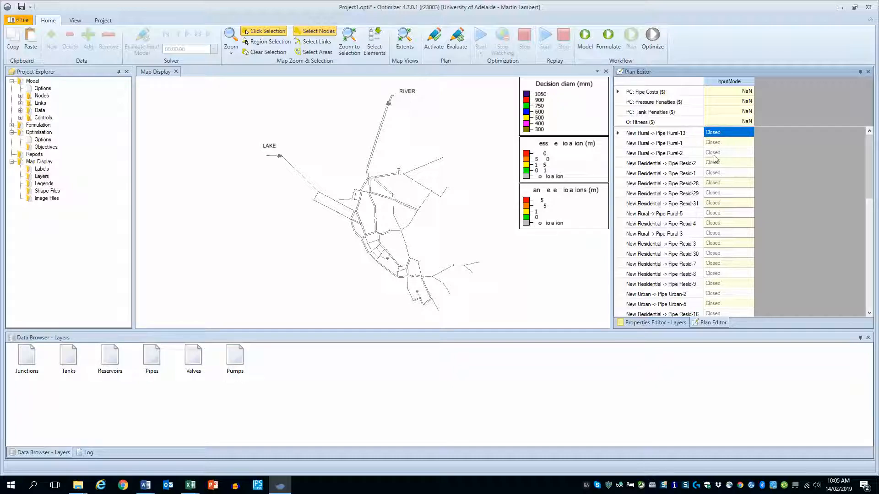
Review the pipe decisions of the InputModel plan and evaluate that plan.
scroll(716, 151, "down", 5)
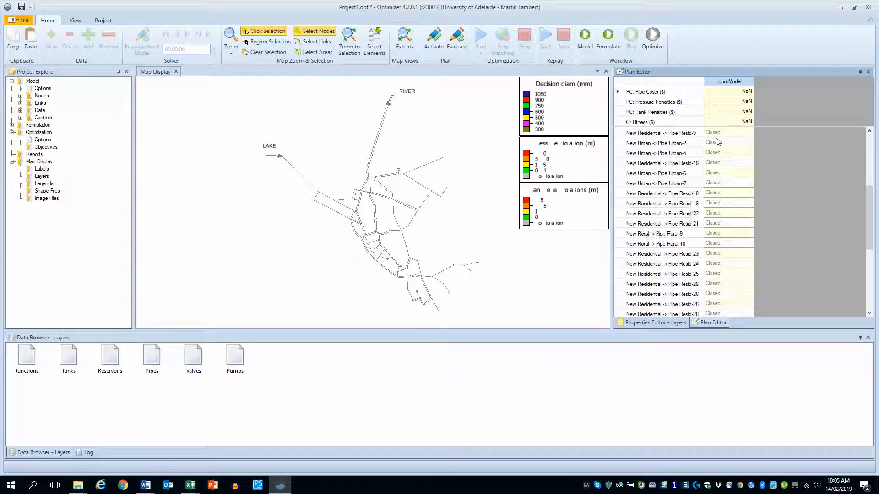
scroll(718, 142, "down", 5)
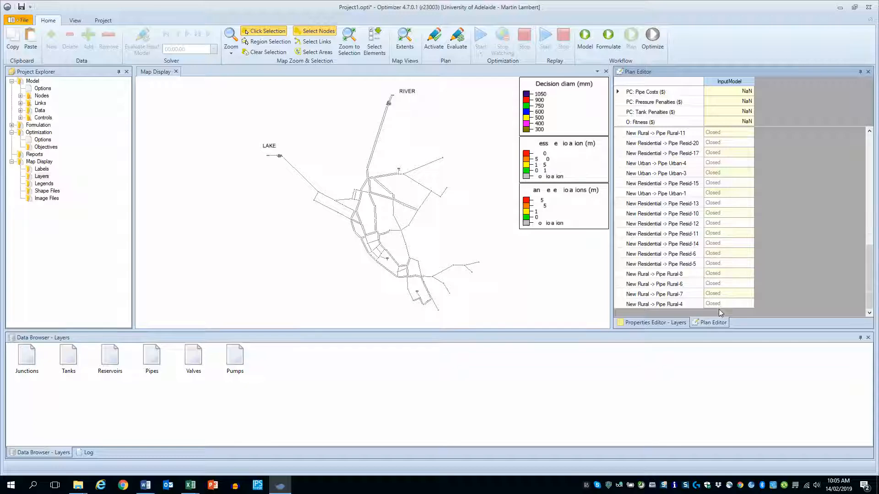
scroll(719, 309, "up", 11)
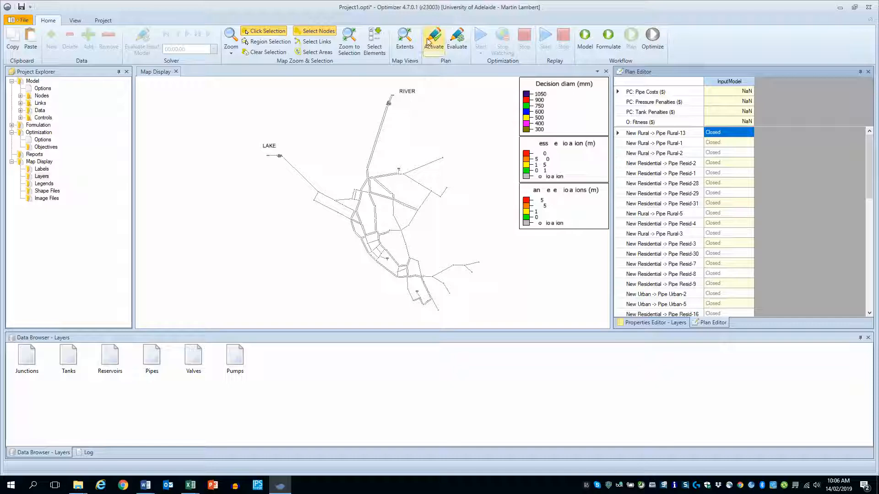
left_click(458, 56)
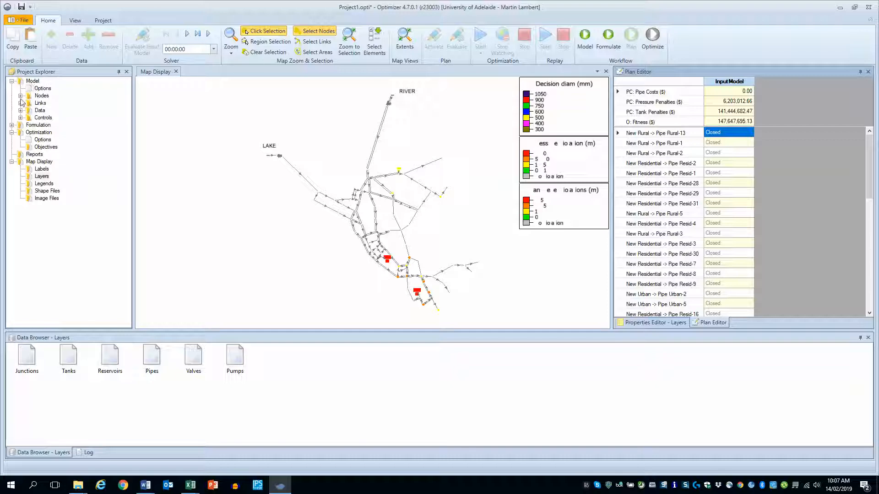
Examine the hydraulic results of the model's junctions, tanks and pipes.
left_click(20, 96)
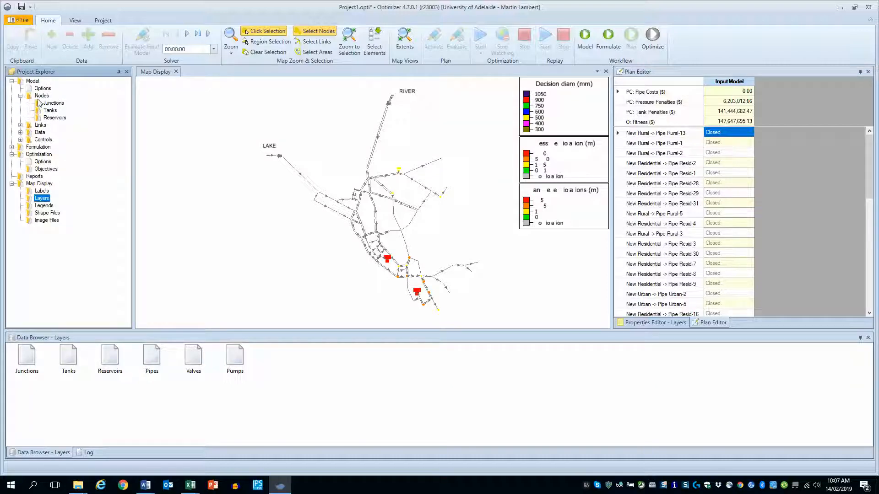
left_click(53, 104)
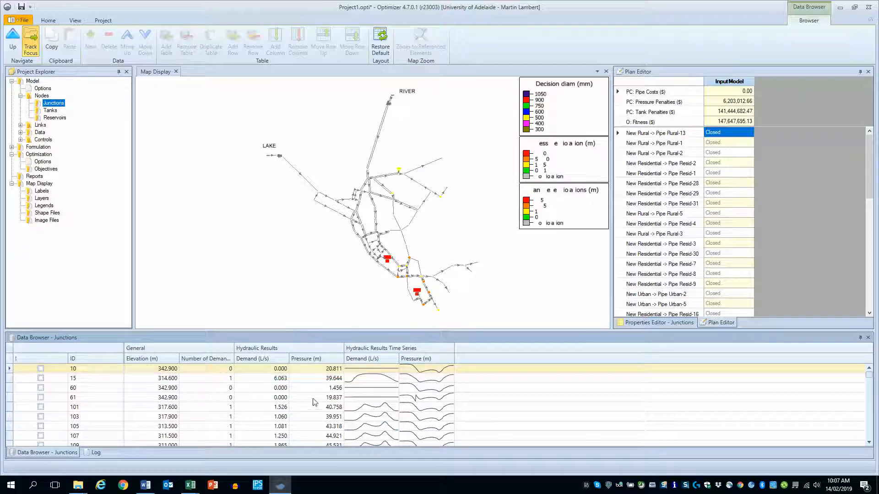
scroll(430, 403, "down", 8)
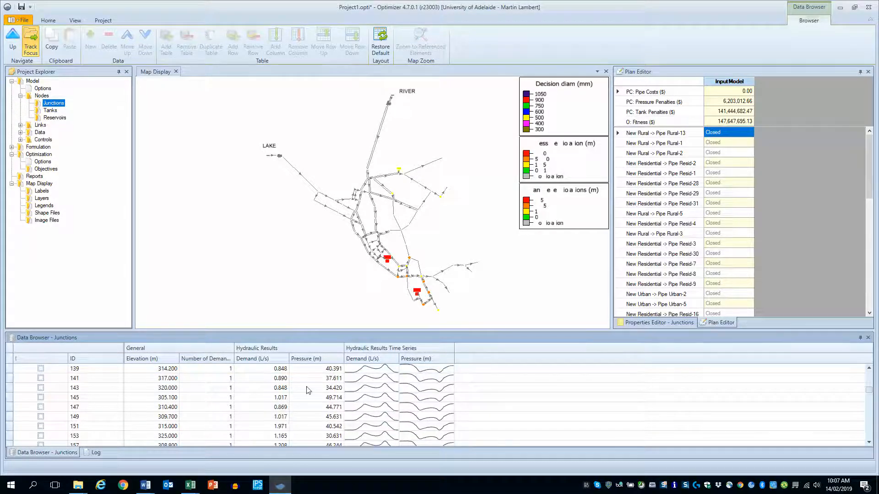
scroll(308, 390, "down", 4)
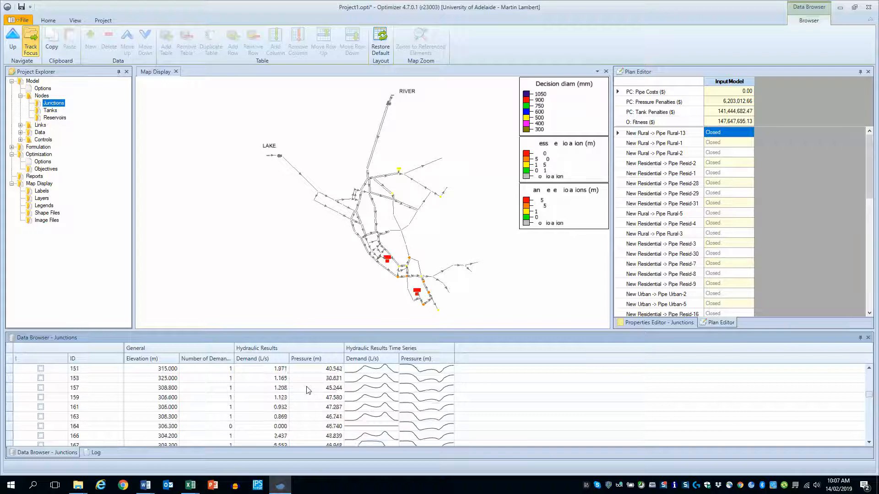
left_click(52, 110)
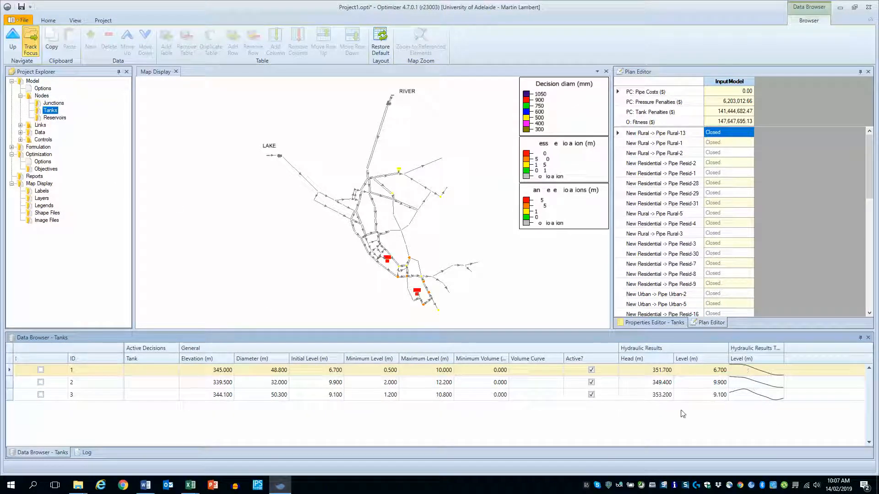
left_click(20, 125)
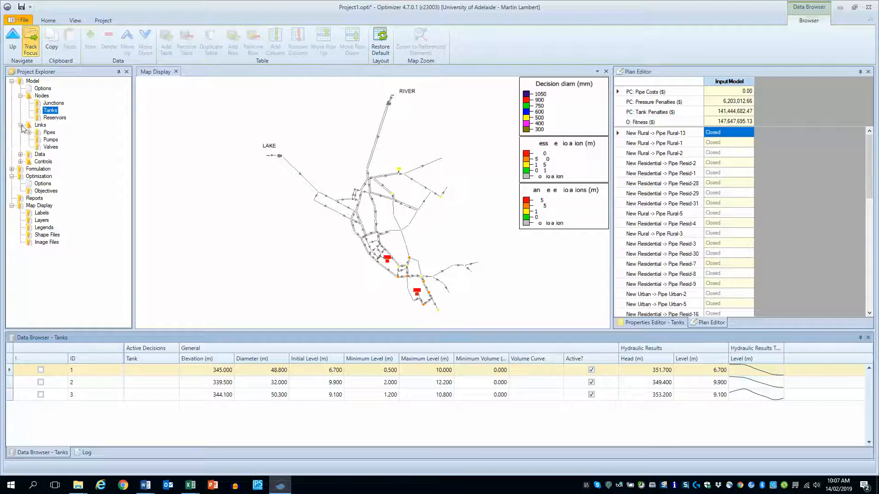
left_click(29, 132)
left_click(49, 132)
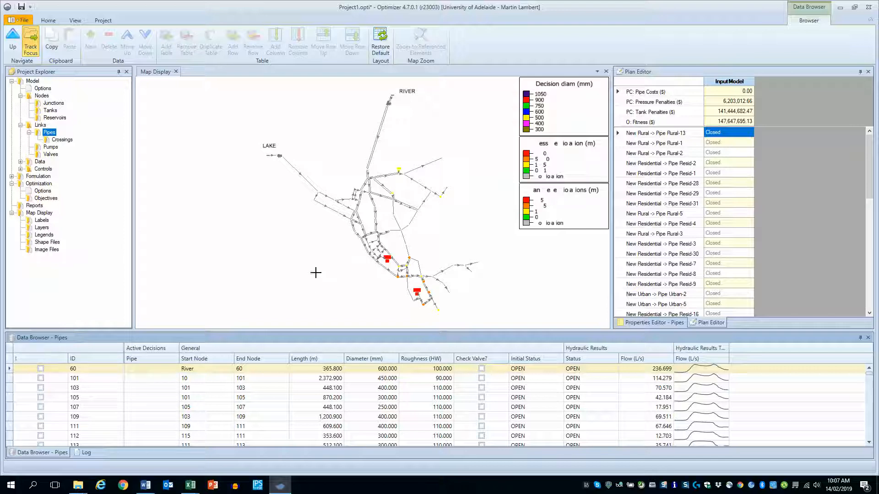
left_click(101, 22)
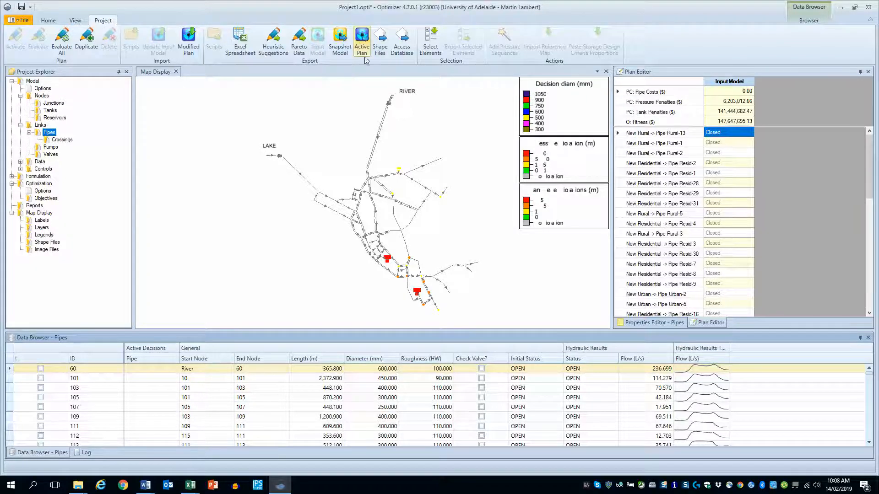
left_click(362, 44)
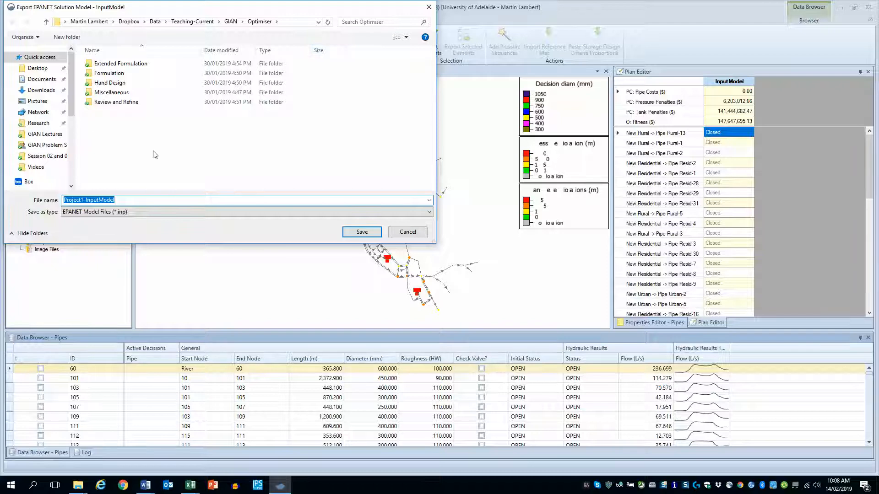
left_click(408, 232)
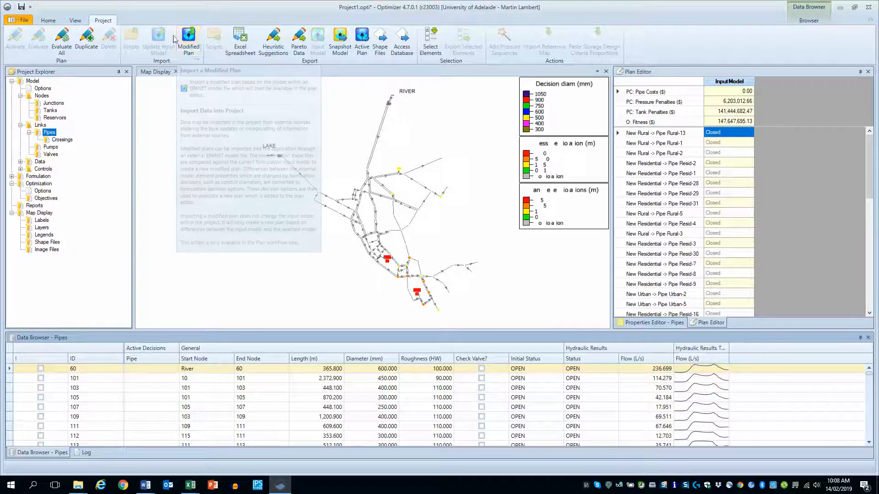
Import the EPANET model WDS_Training_hand_design_example from the Miscellaneous > Example hand design folder as a modified plan.
left_click(193, 54)
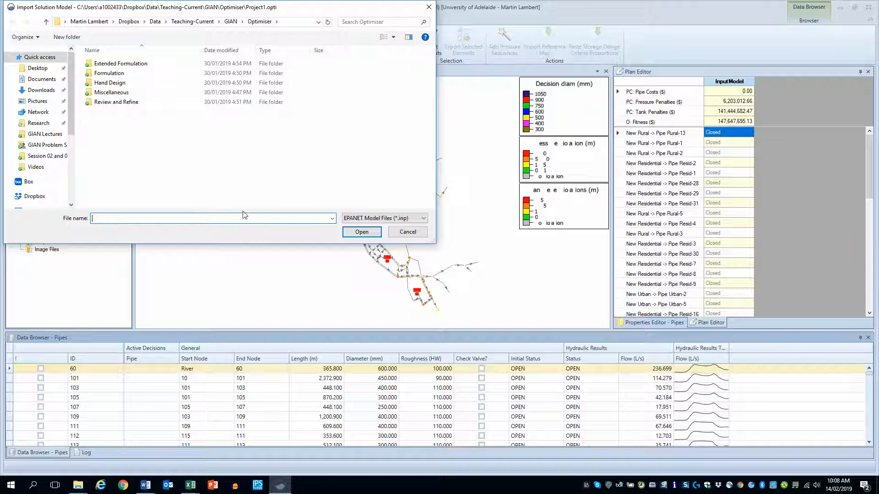
double_click(112, 93)
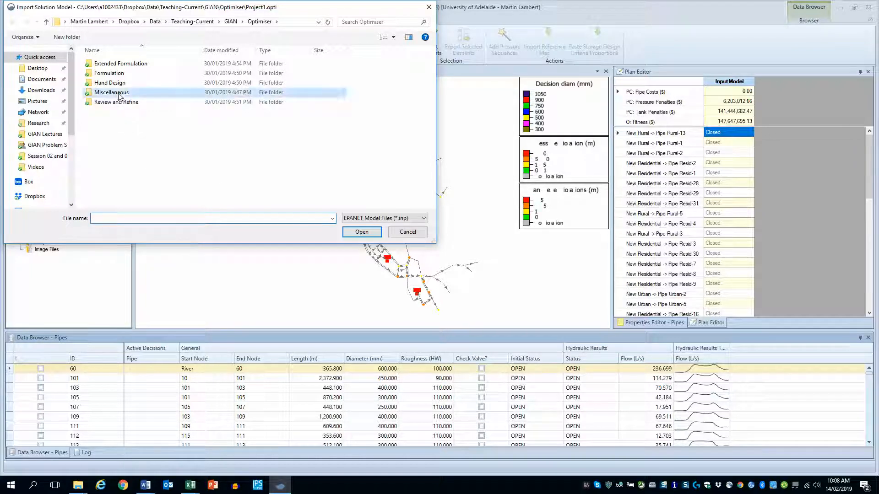
double_click(125, 67)
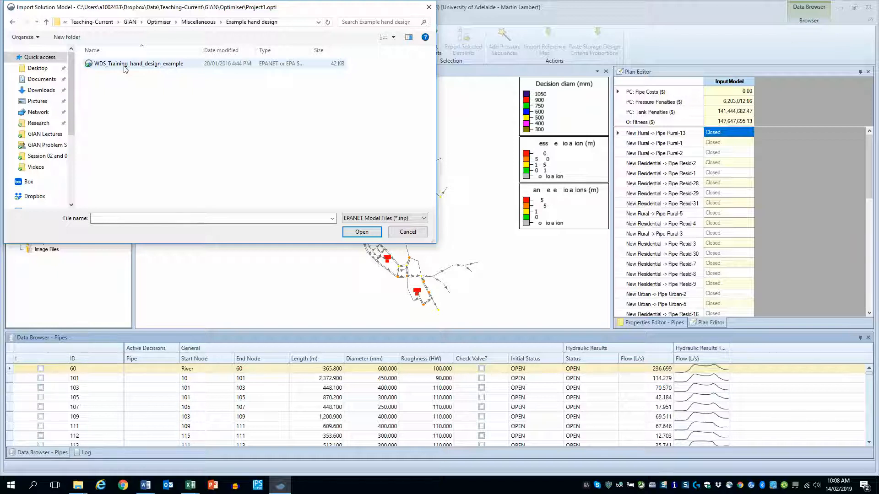
left_click(124, 66)
left_click(353, 233)
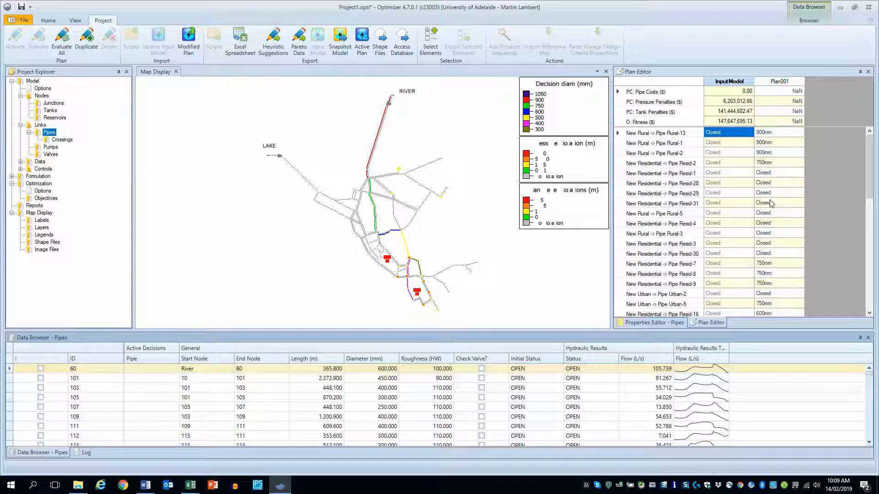
Review the pipe sizes of the imported plan and rename the plan Hand Design.
scroll(771, 201, "down", 3)
scroll(769, 247, "down", 5)
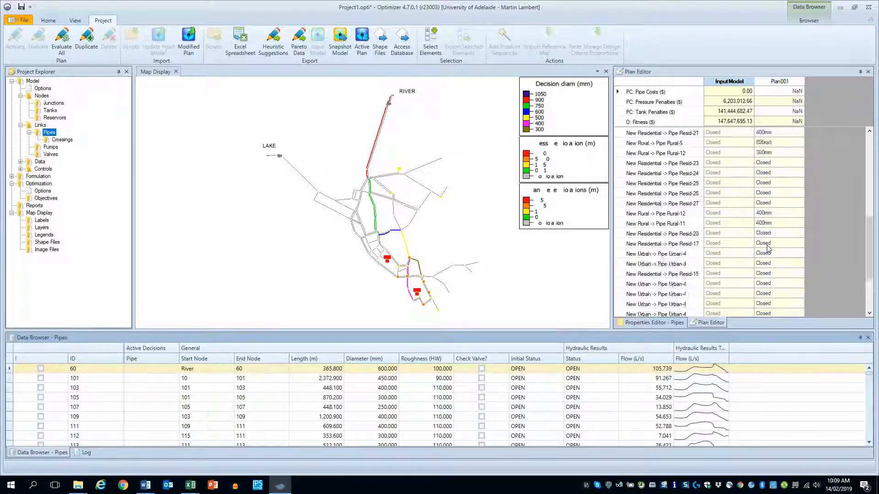
scroll(770, 248, "up", 8)
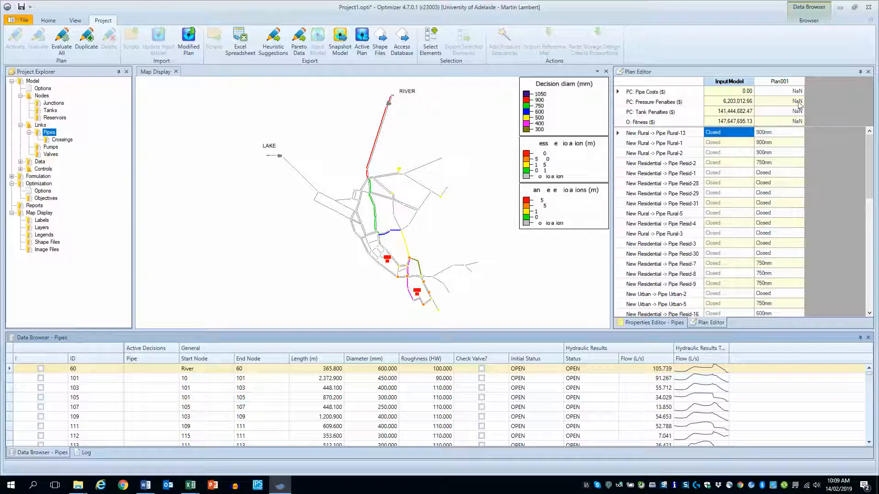
left_click(783, 82)
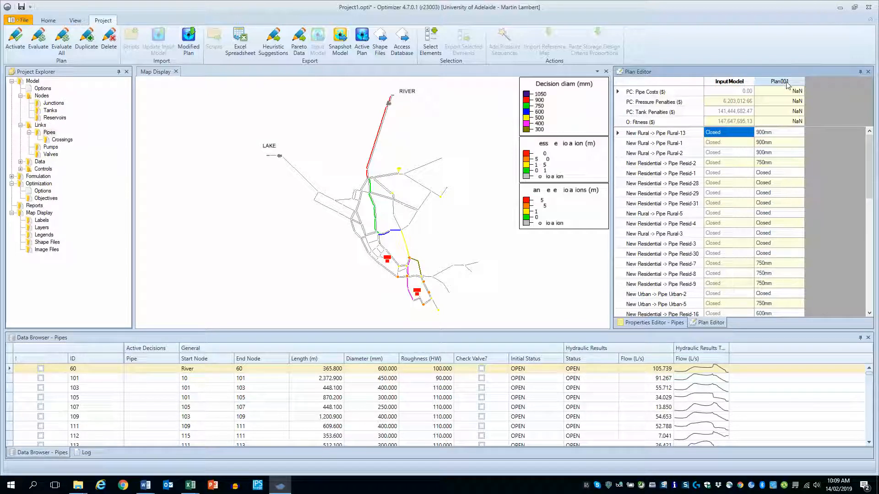
left_click(784, 82)
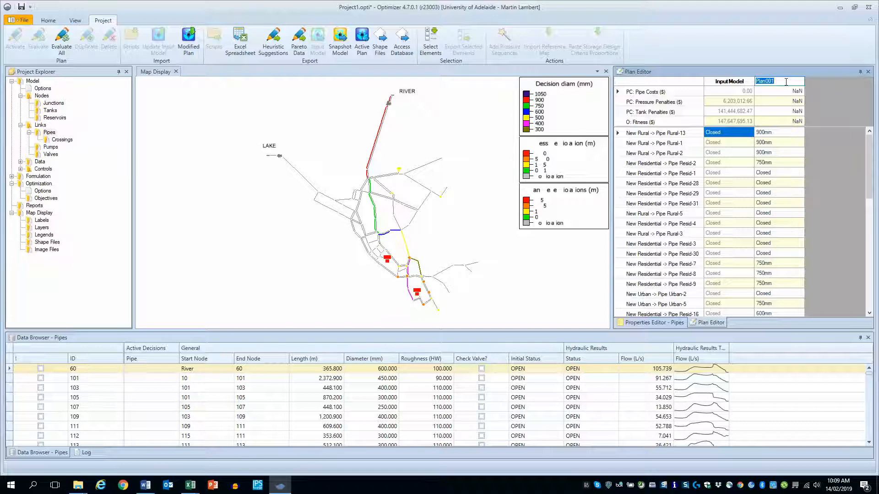
type("Hand Design")
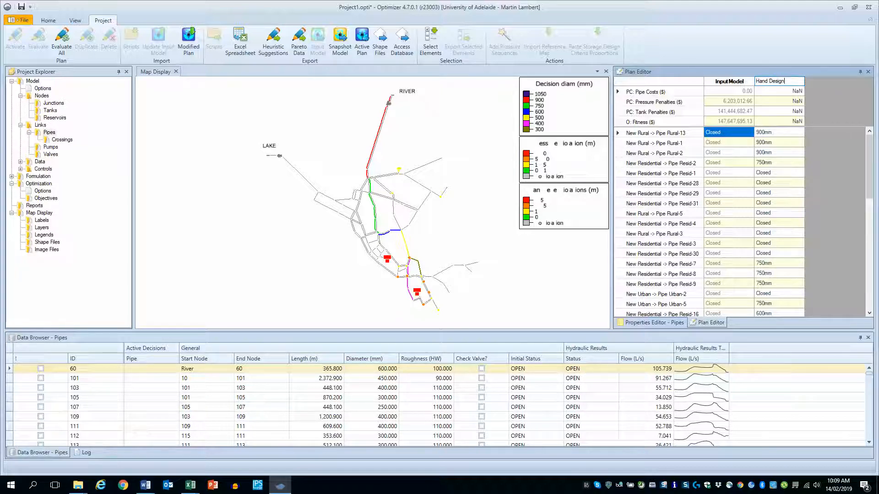
key("Return")
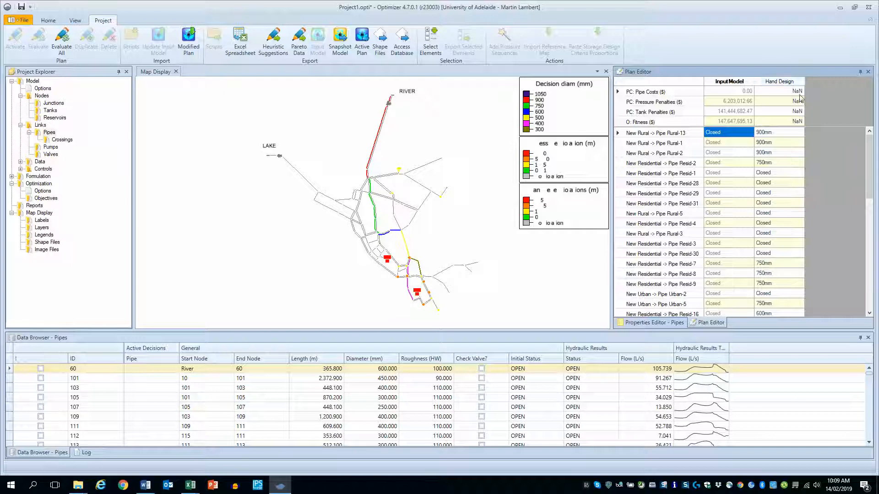
Activate the Hand Design plan, accepting the loss of the InputModel results, and evaluate it.
left_click(773, 84)
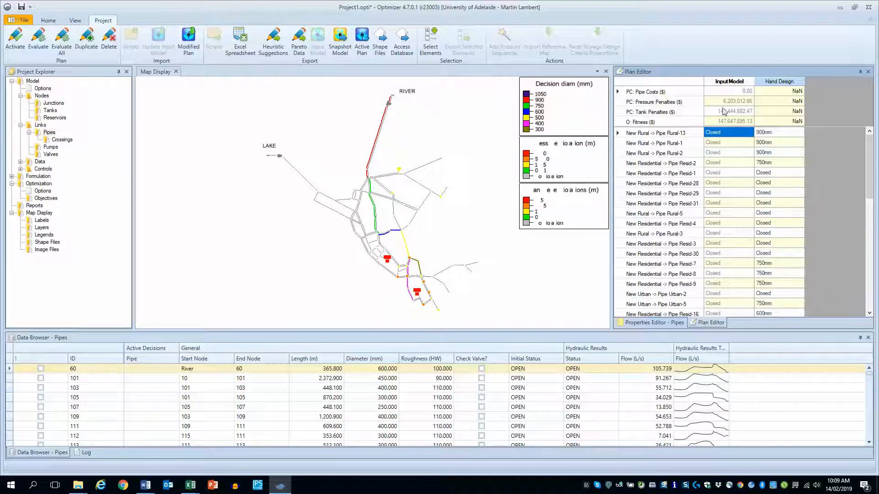
left_click(774, 84)
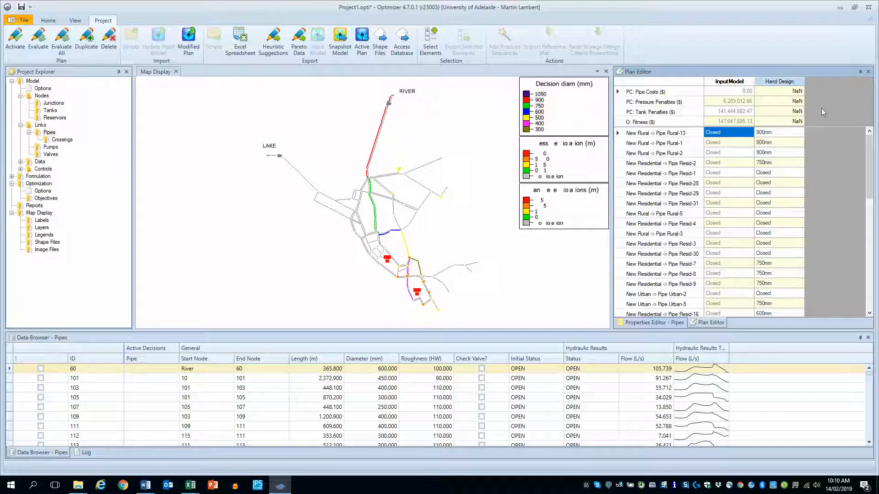
left_click(13, 50)
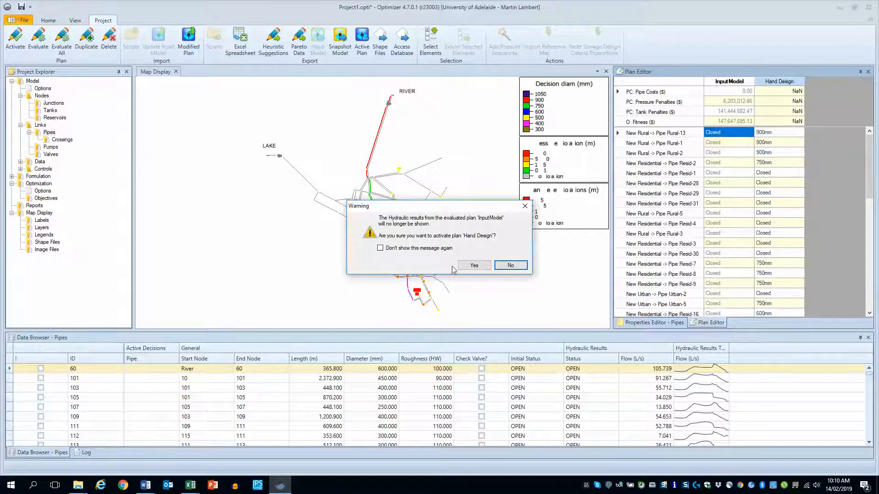
left_click(468, 266)
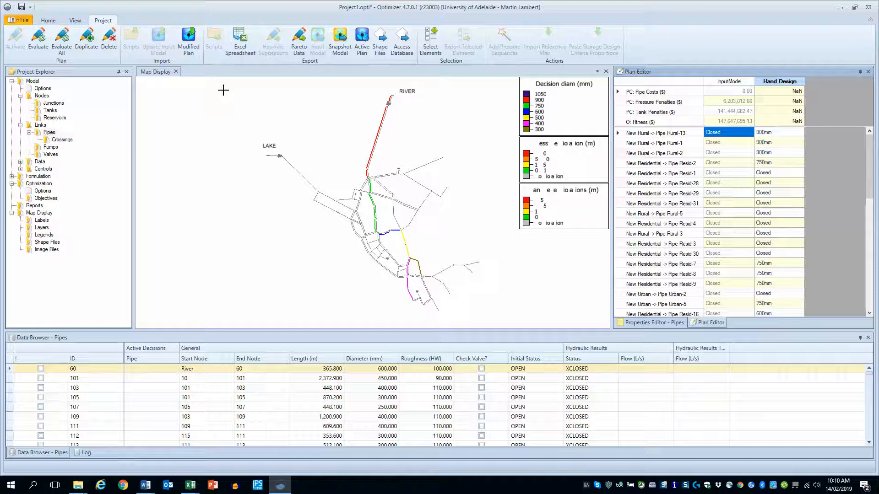
left_click(38, 43)
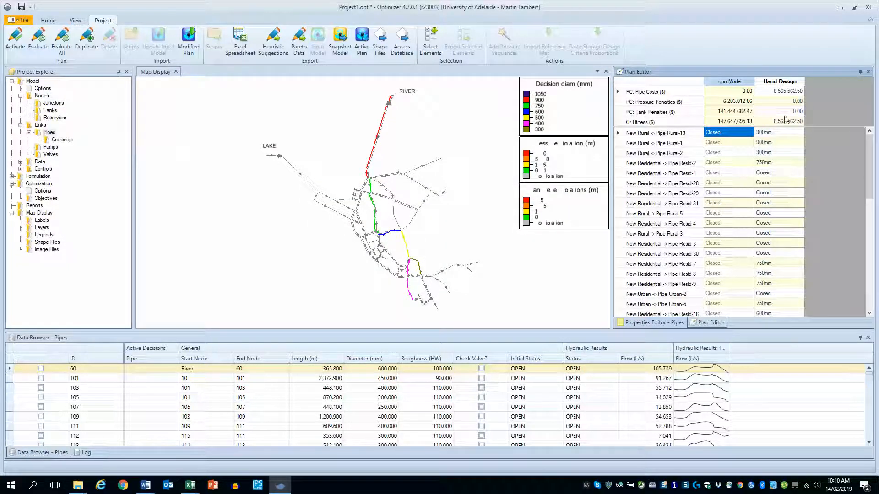
Duplicate the Hand Design plan as a new plan.
left_click(781, 152)
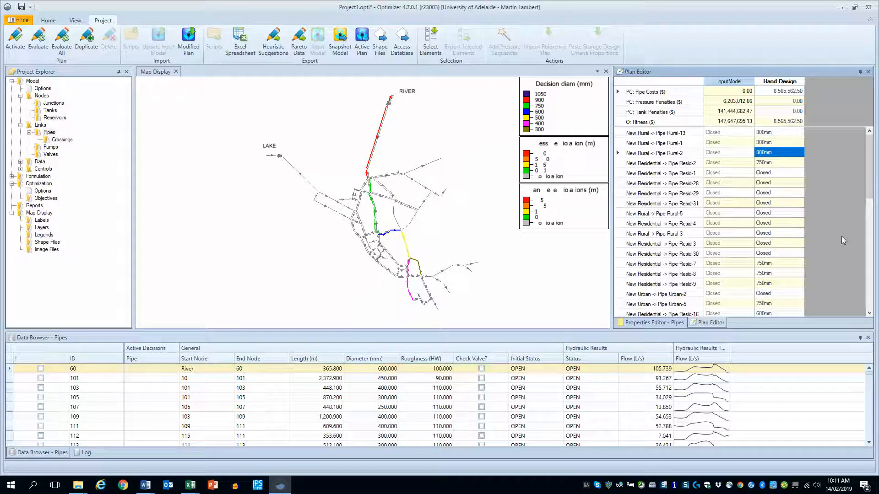
left_click(771, 84)
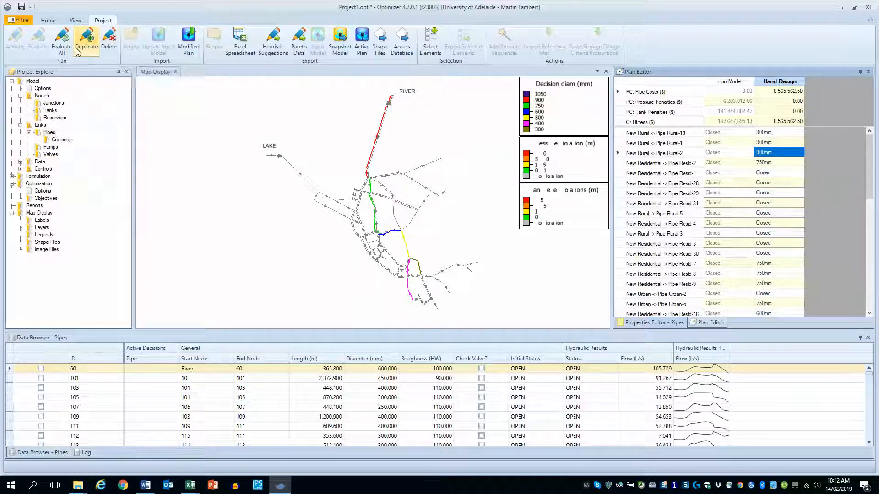
left_click(93, 47)
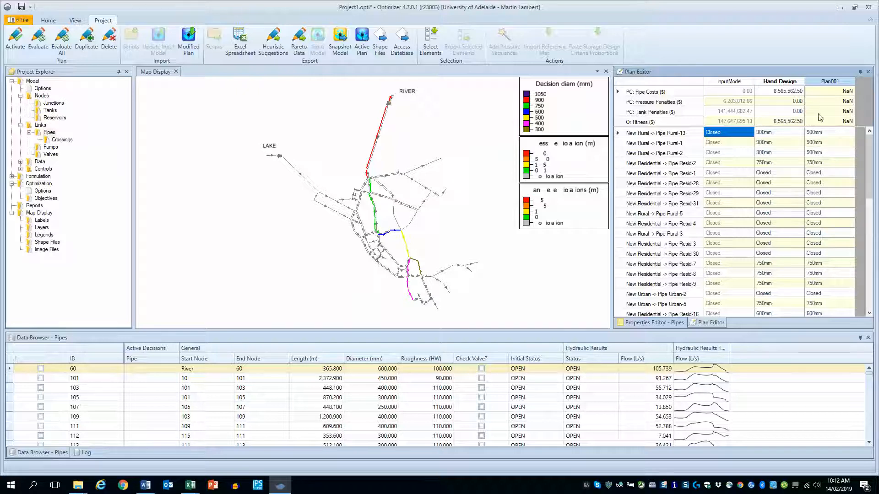
Rename the duplicated plan Plan001 as Refined Hand Design.
double_click(830, 81)
double_click(830, 81)
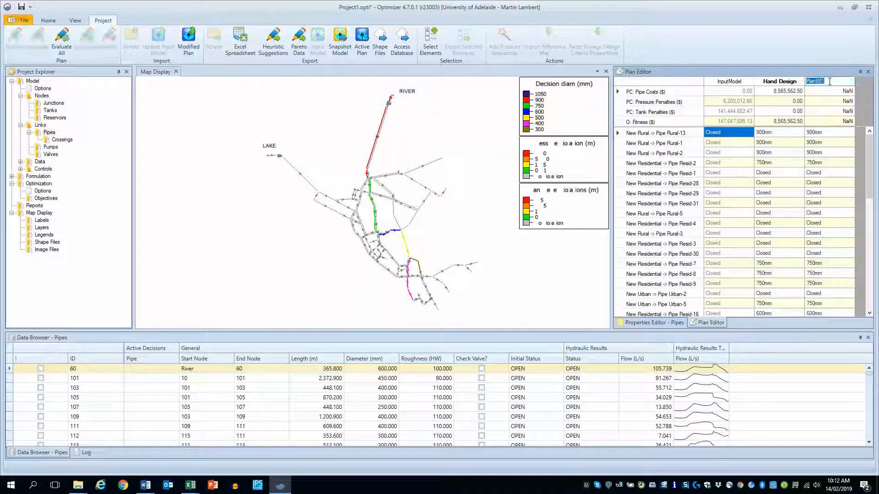
type("REfined ")
type("Des")
key("BackSpace")
key("BackSpace")
key("BackSpace")
type("Hand Design")
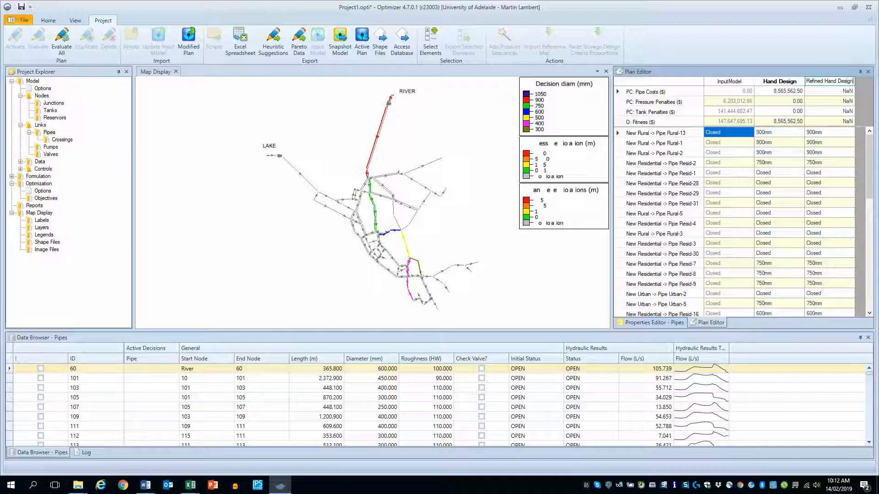
key("Return")
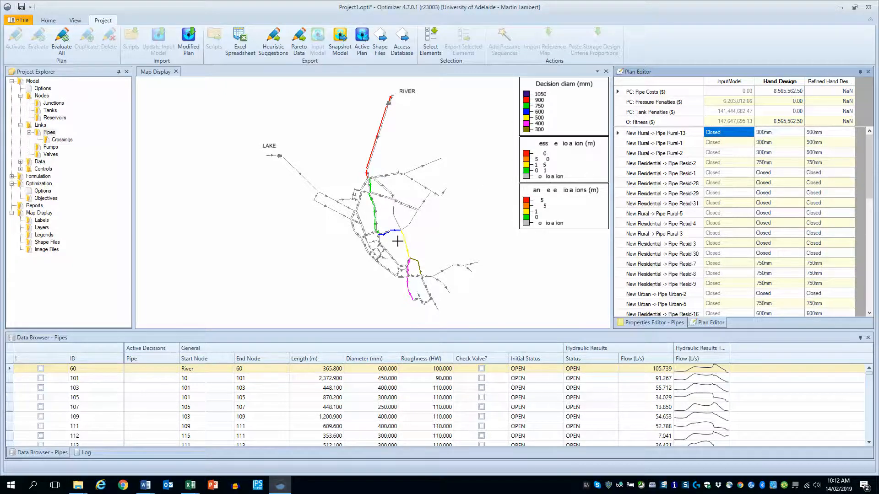
Switch the map selection to links and select pipe Resid-2, the green pipe just below the red main.
scroll(397, 241, "up", 5)
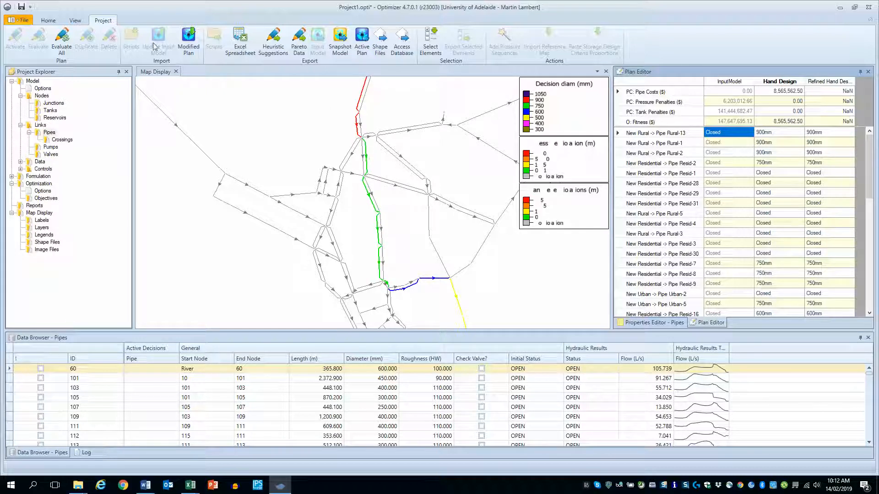
left_click(48, 21)
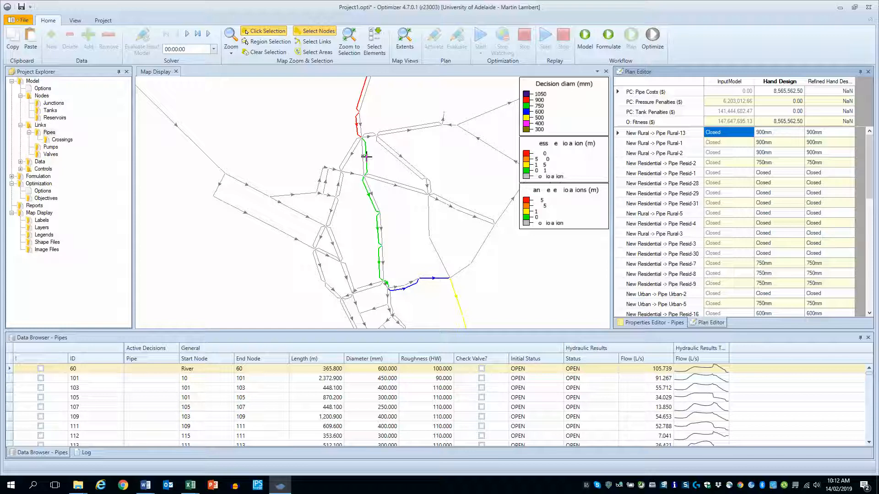
left_click(366, 157)
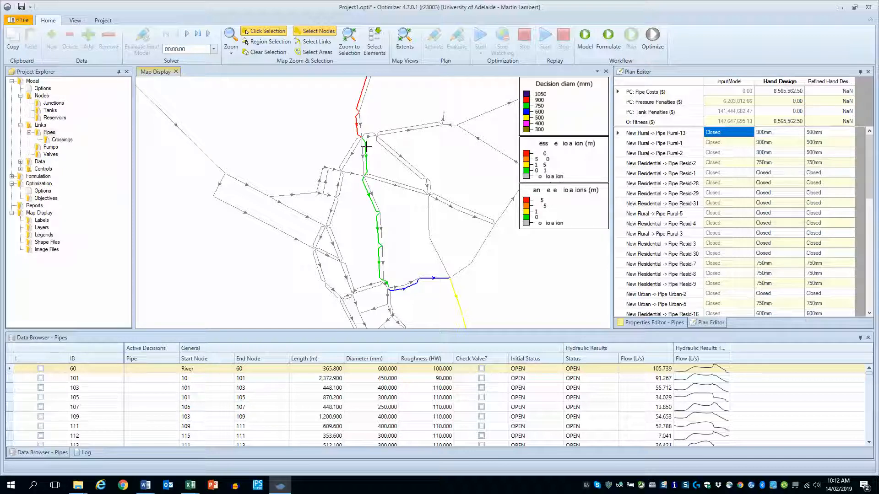
left_click(315, 42)
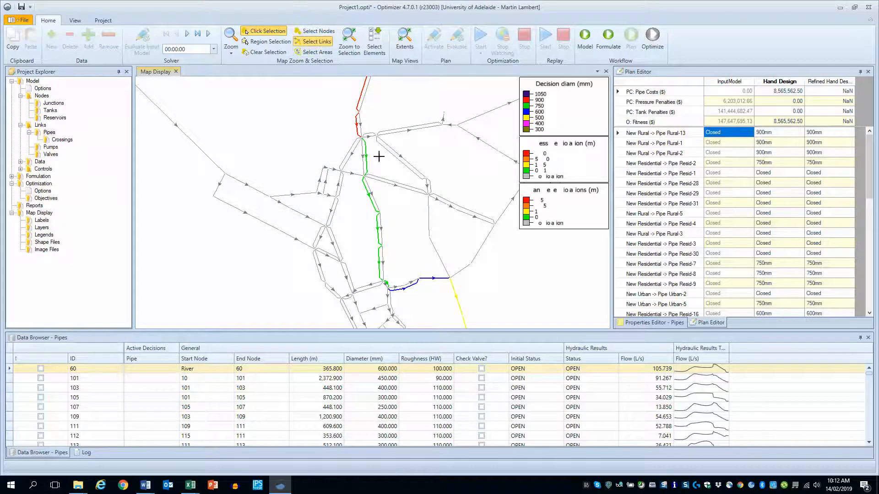
left_click(366, 154)
left_click(366, 154)
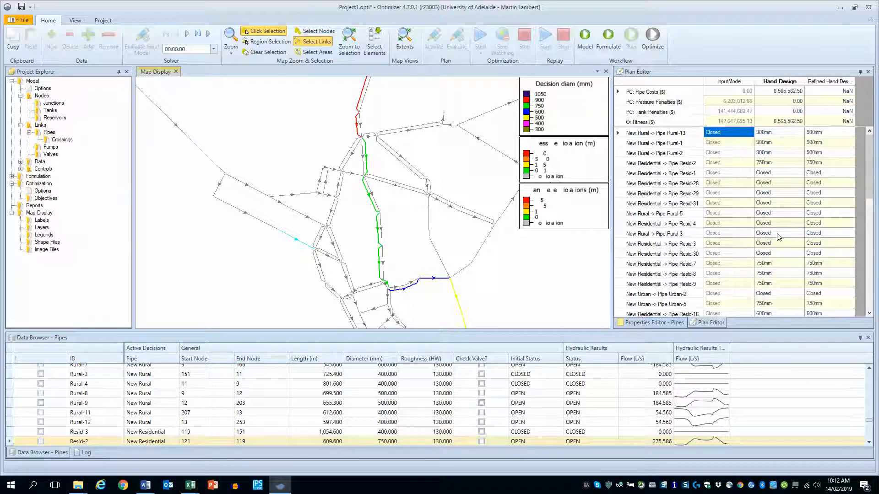
Change the decision option of pipe Resid-2 to 900mm from the map while the Hand Design plan is active.
right_click(367, 163)
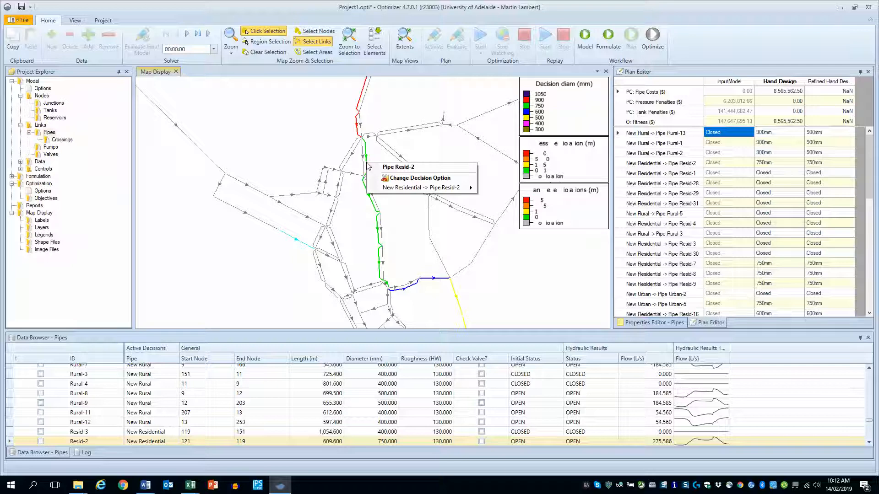
right_click(367, 157)
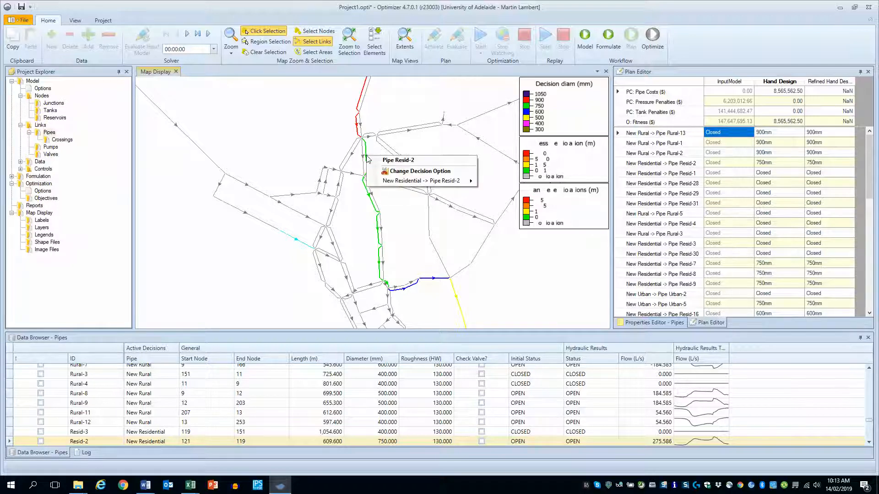
mouse_move(447, 180)
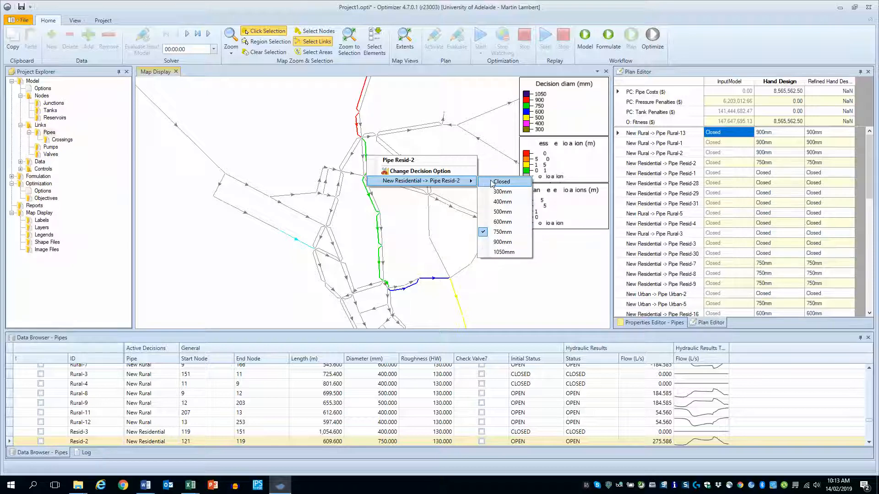
left_click(491, 242)
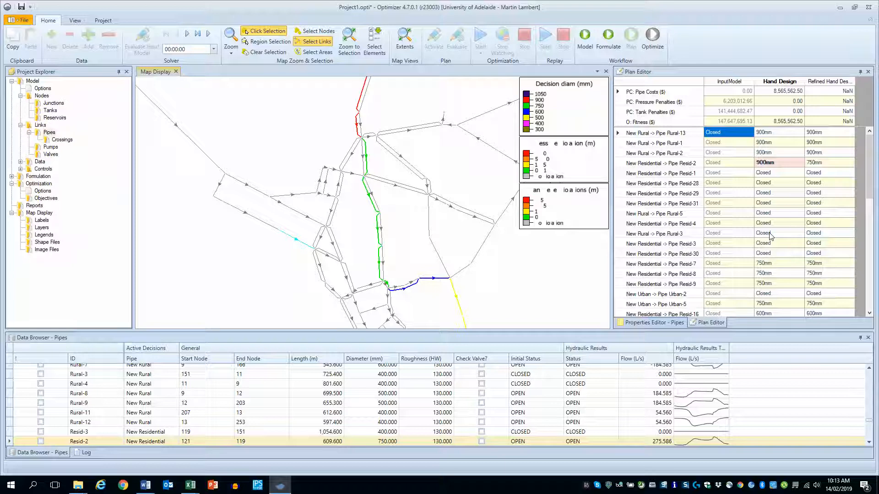
Set pipe Resid-2 back to 750mm in the Hand Design plan.
left_click(776, 167)
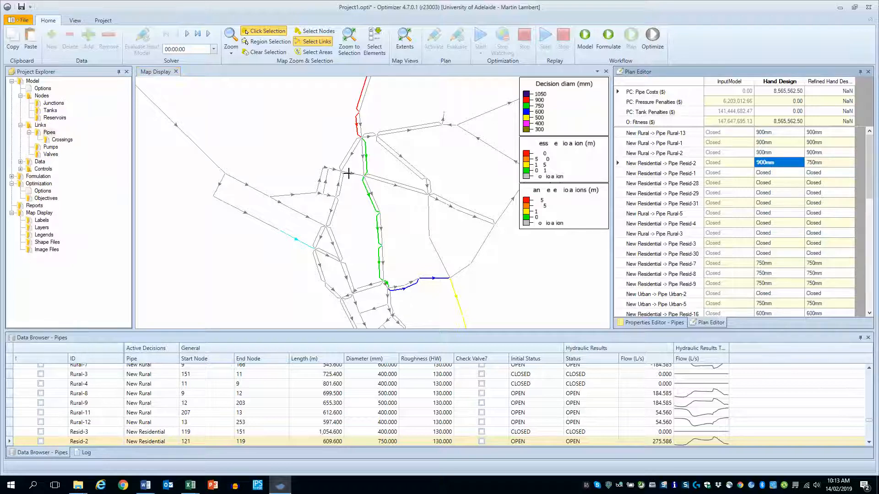
left_click(762, 165)
left_click(771, 200)
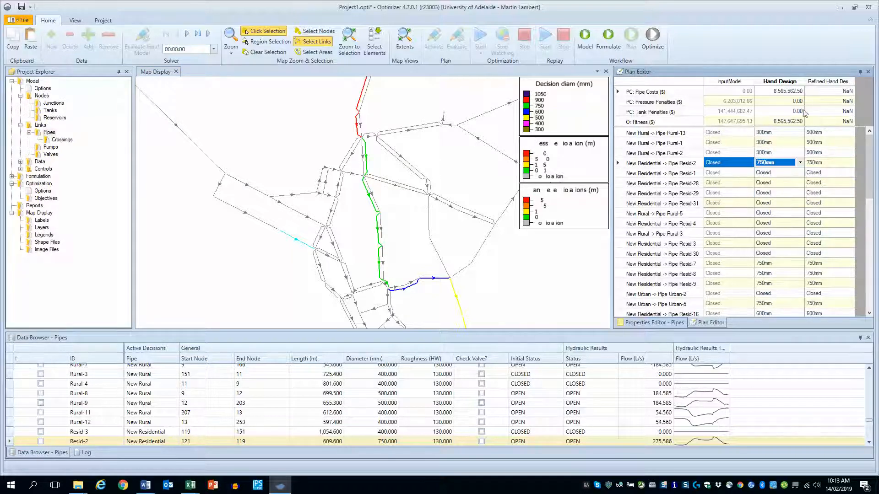
Activate the Refined Hand Design plan and confirm the change of active plan.
left_click(827, 84)
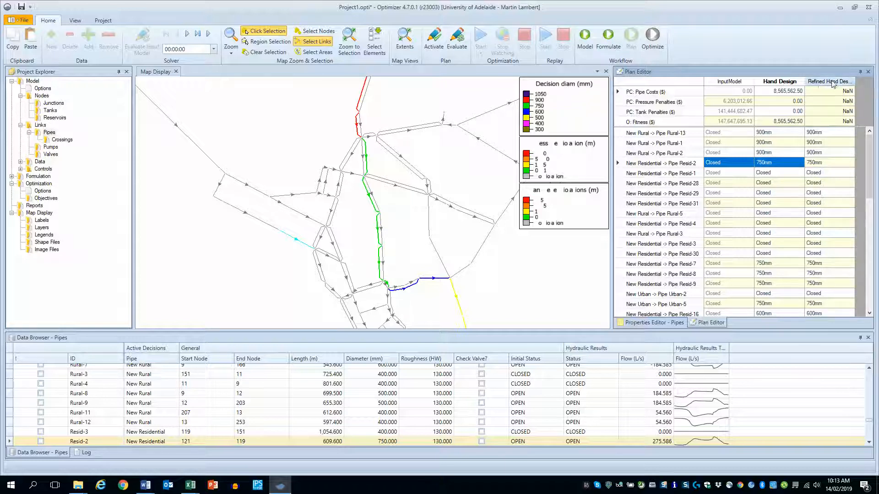
left_click(103, 20)
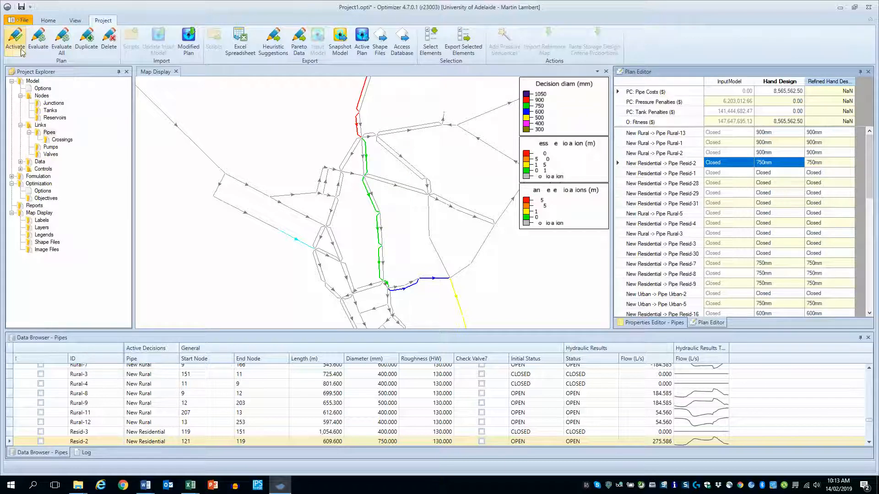
left_click(16, 41)
left_click(461, 264)
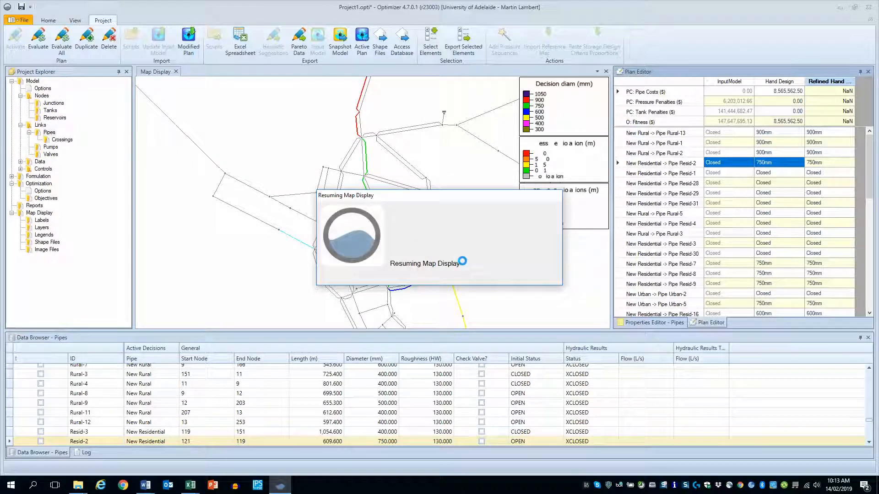
Set pipe Resid-2 to 900mm in the Refined Hand Design plan from the map and evaluate the plan.
right_click(367, 158)
mouse_move(384, 184)
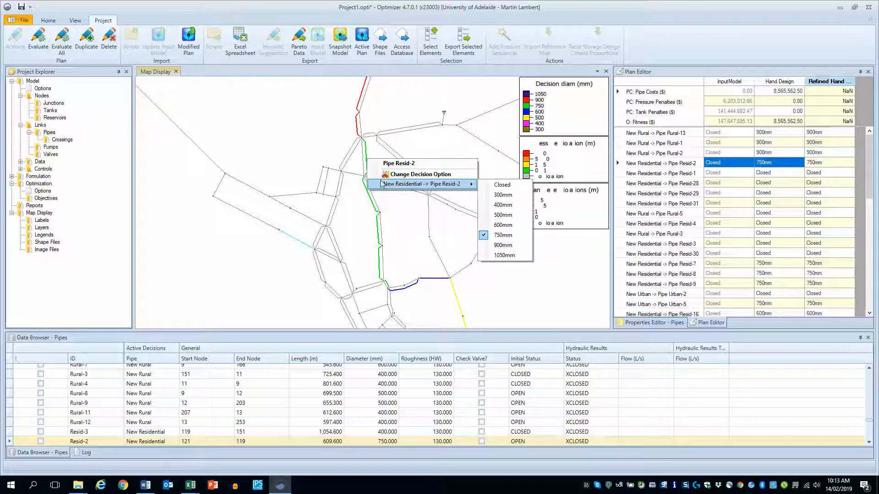
left_click(503, 245)
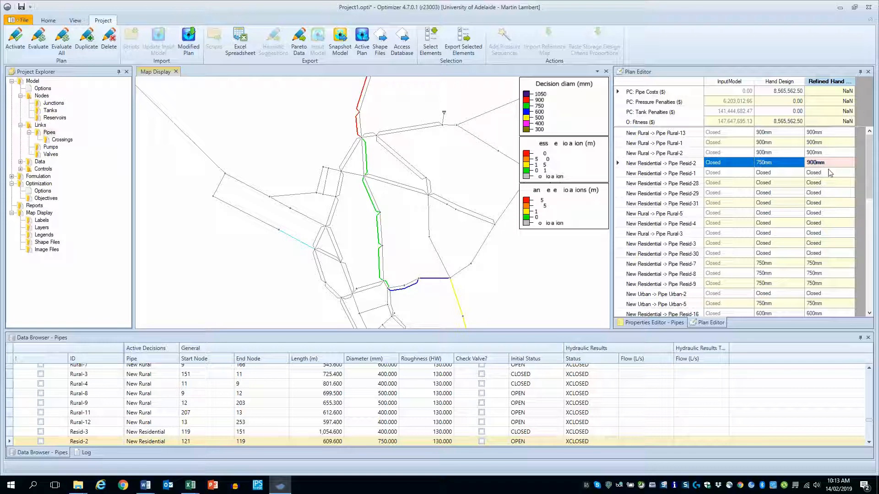
left_click(34, 52)
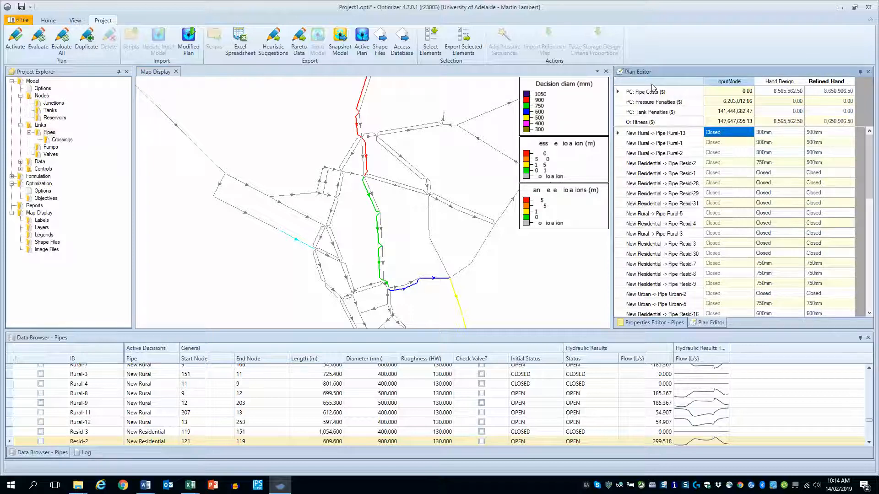
Copy the whole plan comparison table and paste it into a new blank Excel workbook at cell A1.
left_click(48, 21)
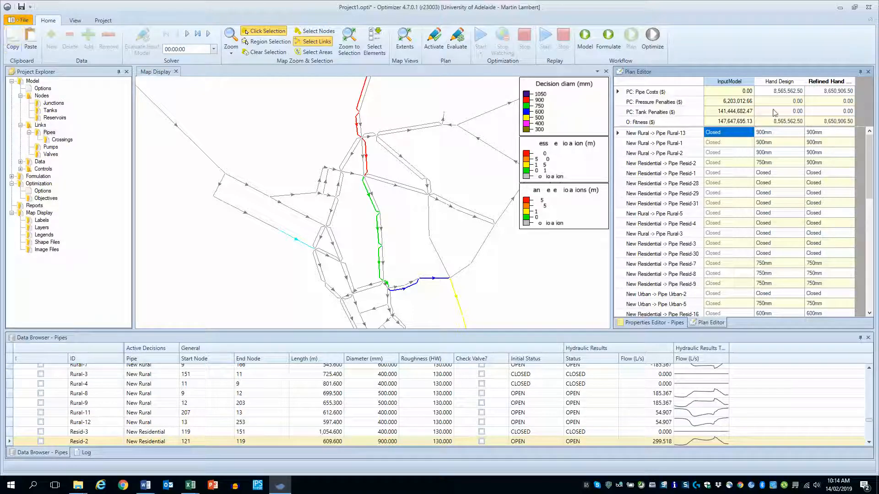
left_click(186, 488)
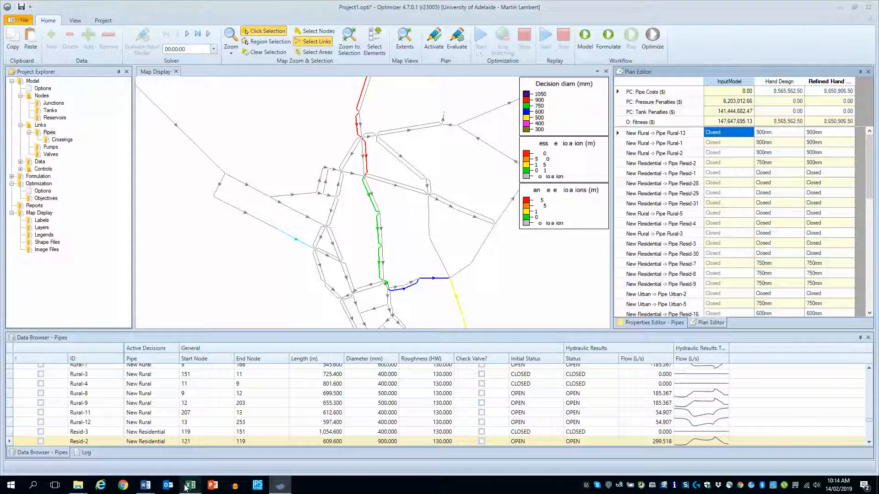
right_click(195, 486)
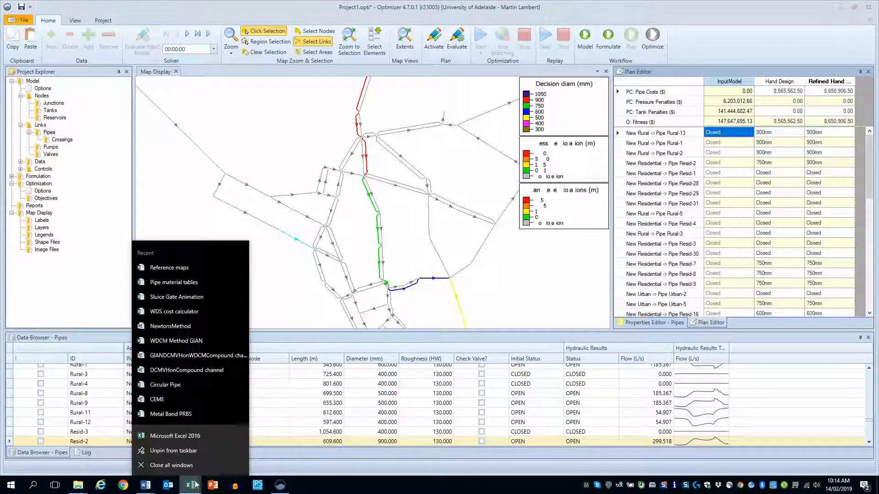
left_click(205, 433)
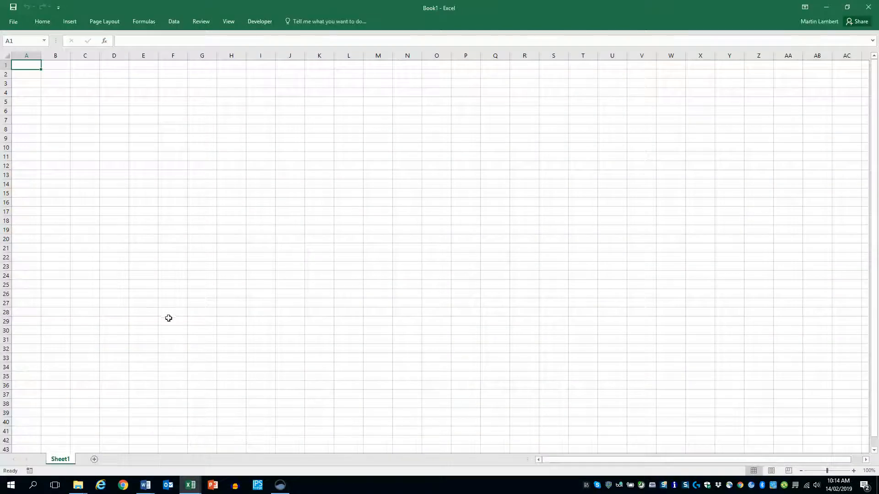
key("ctrl+v")
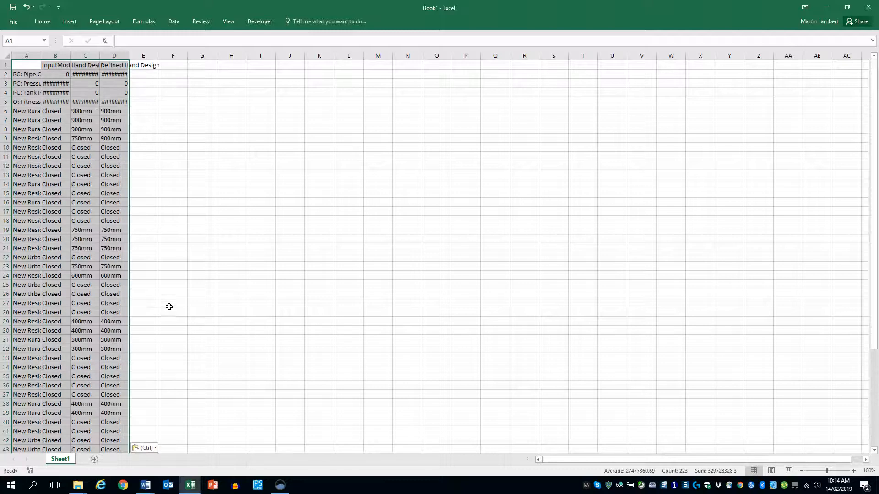
Autofit columns B to D to show the pasted plan names and costs, and return to Optimizer.
double_click(71, 58)
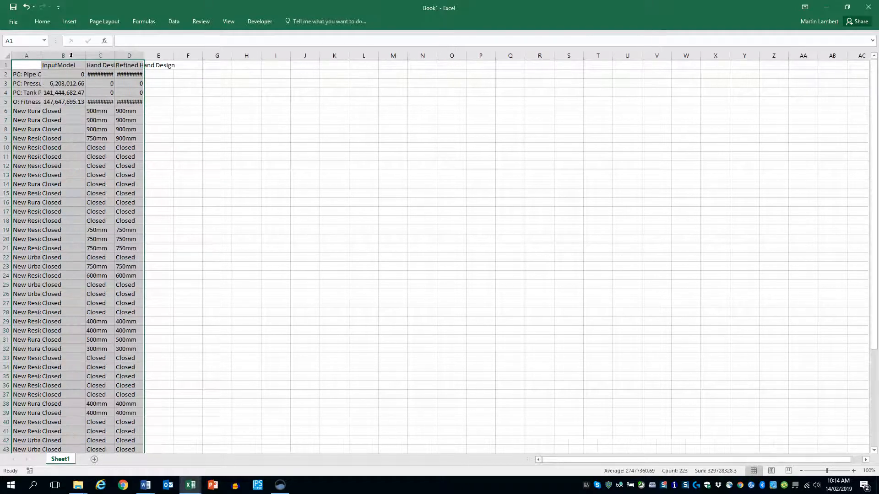
double_click(115, 57)
double_click(154, 57)
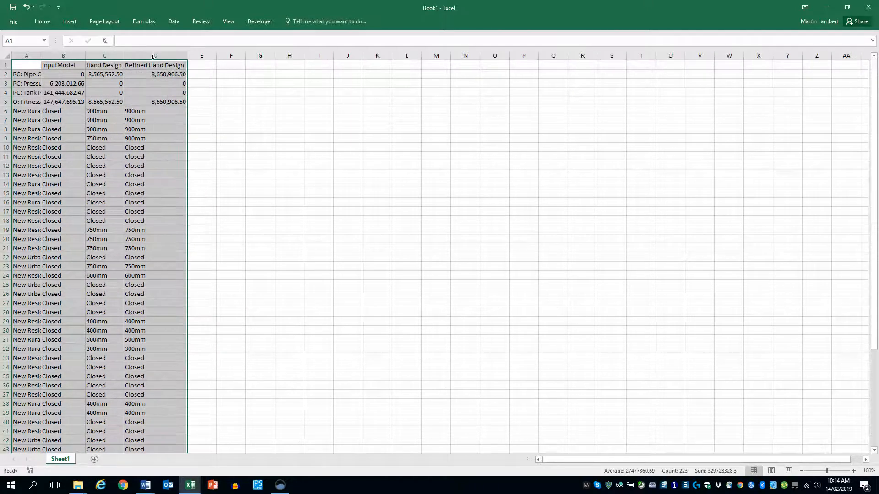
left_click(158, 178)
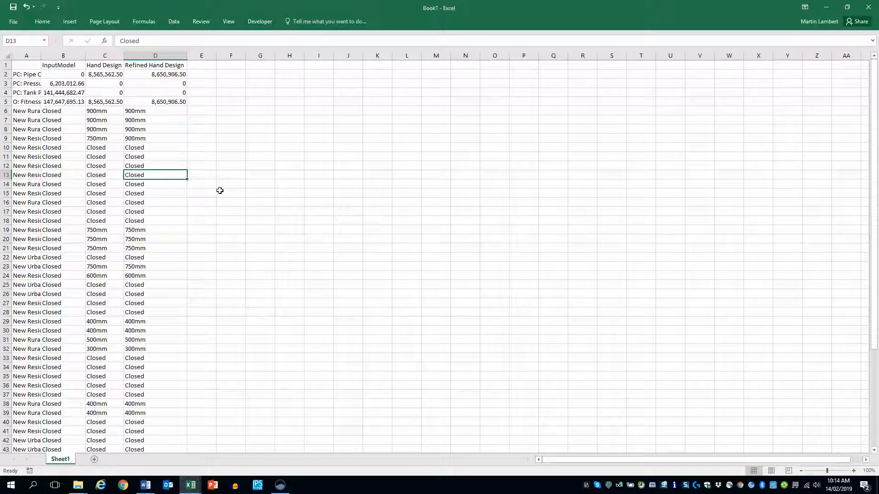
left_click(827, 7)
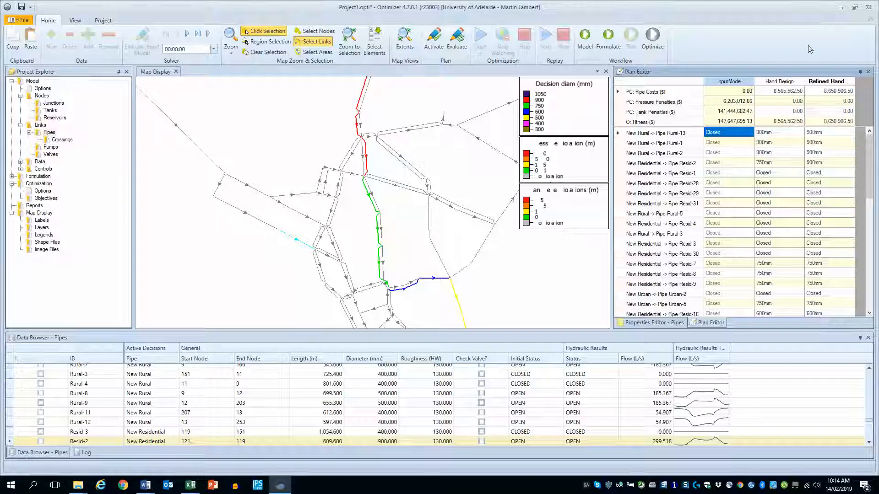
Review the export options for the Refined Hand Design plan and save the project.
left_click(815, 92)
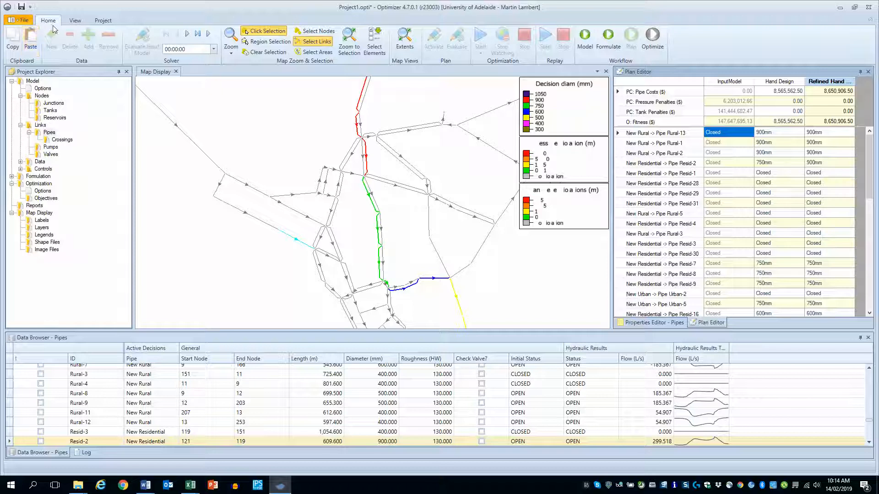
left_click(105, 21)
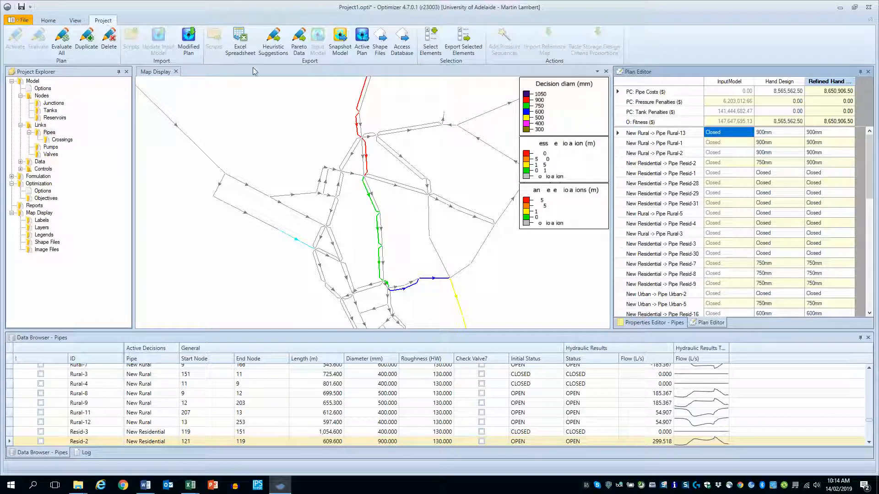
left_click(365, 44)
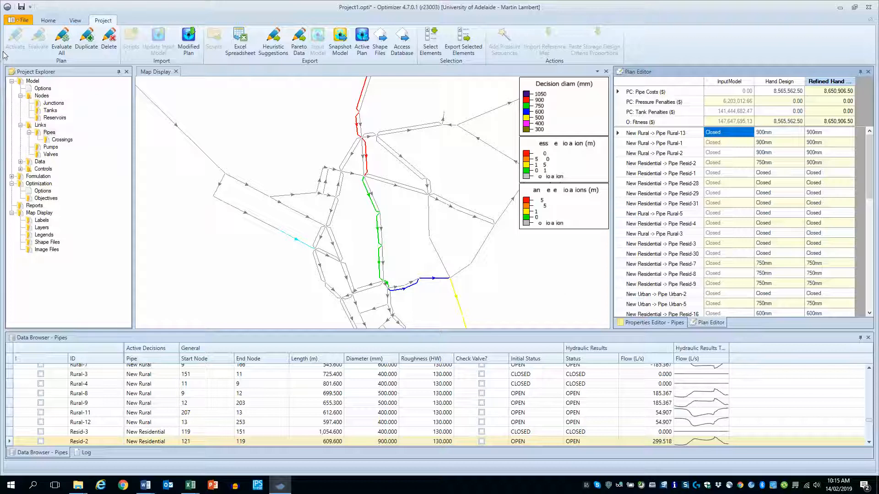
left_click(21, 7)
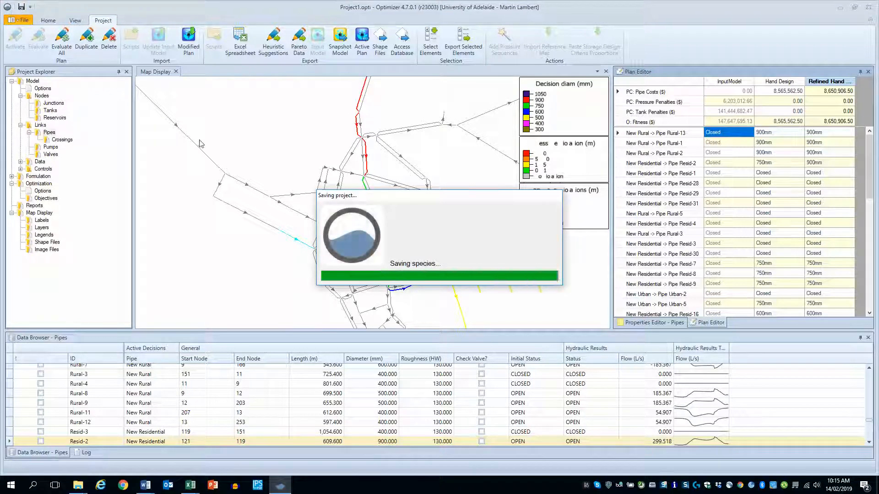